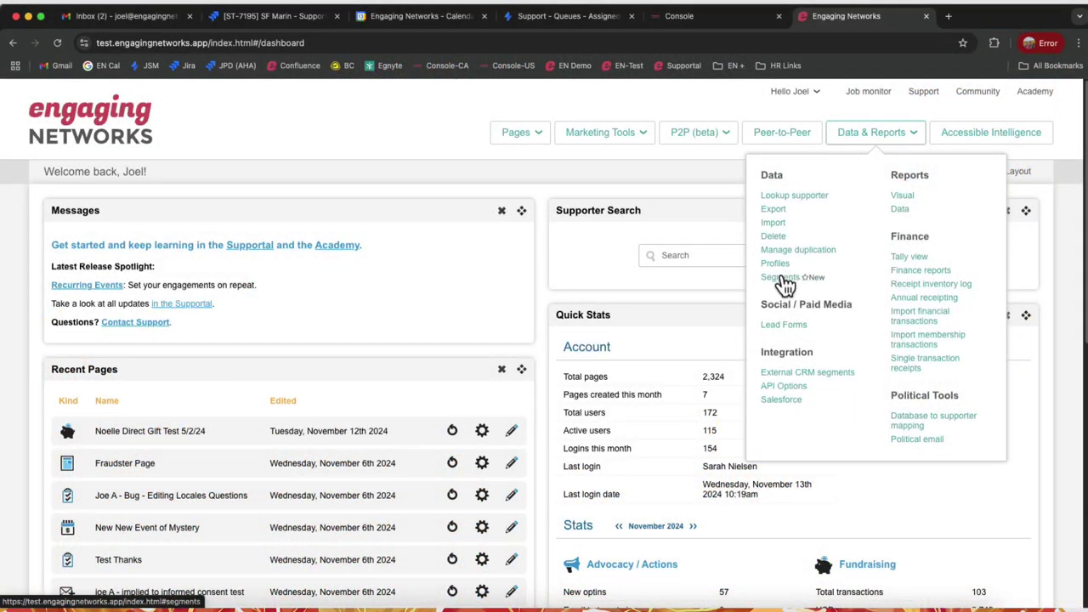
Select Delete A Segment and move it into folder A-1 under Segments Subfolder A, confirming.
click(781, 278)
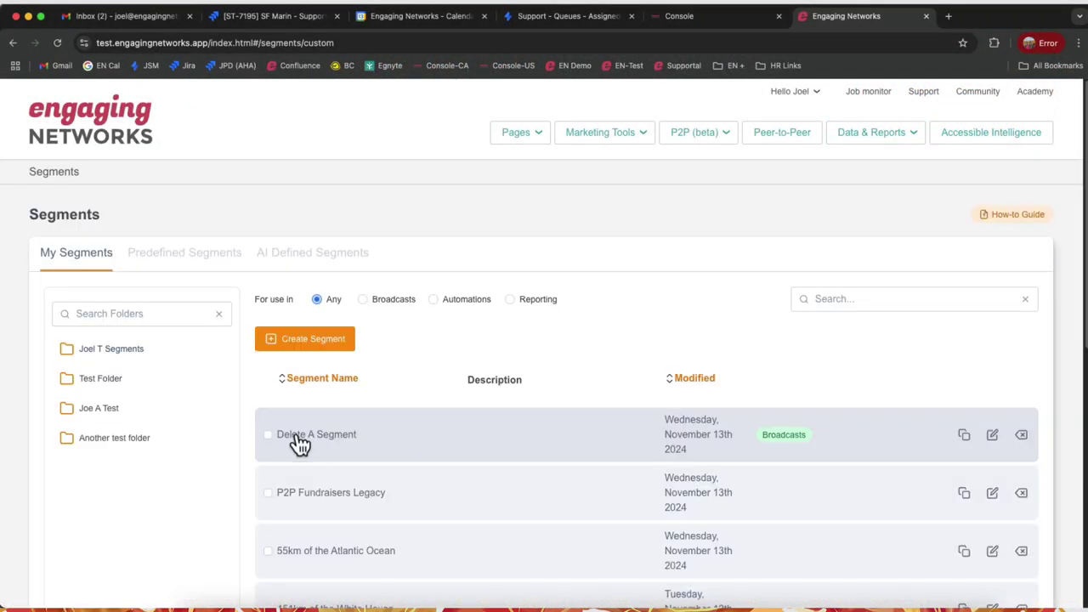
click(267, 437)
mouse_move(411, 378)
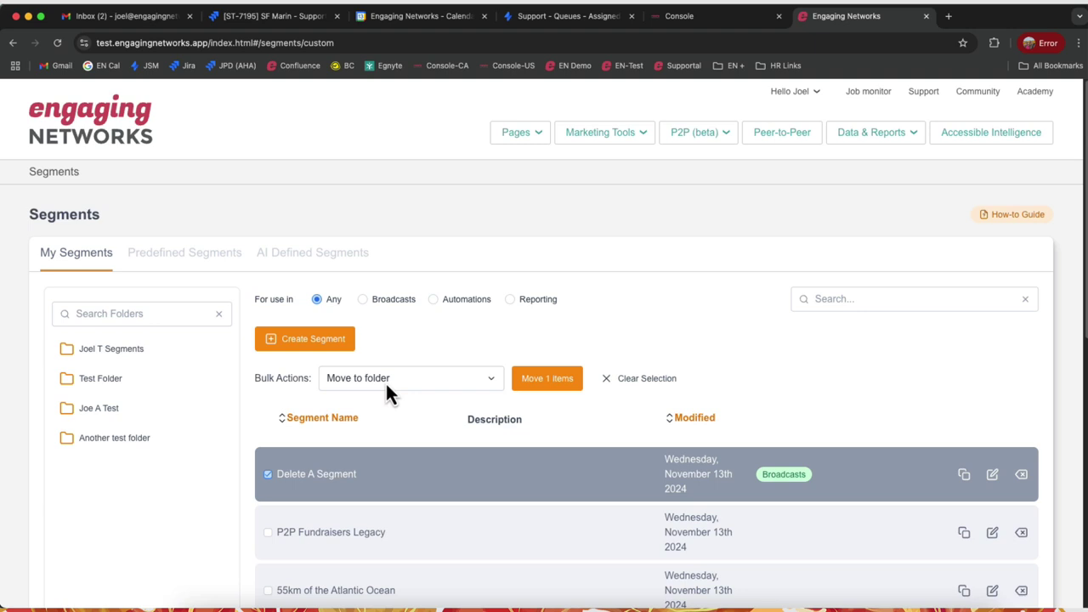
click(564, 382)
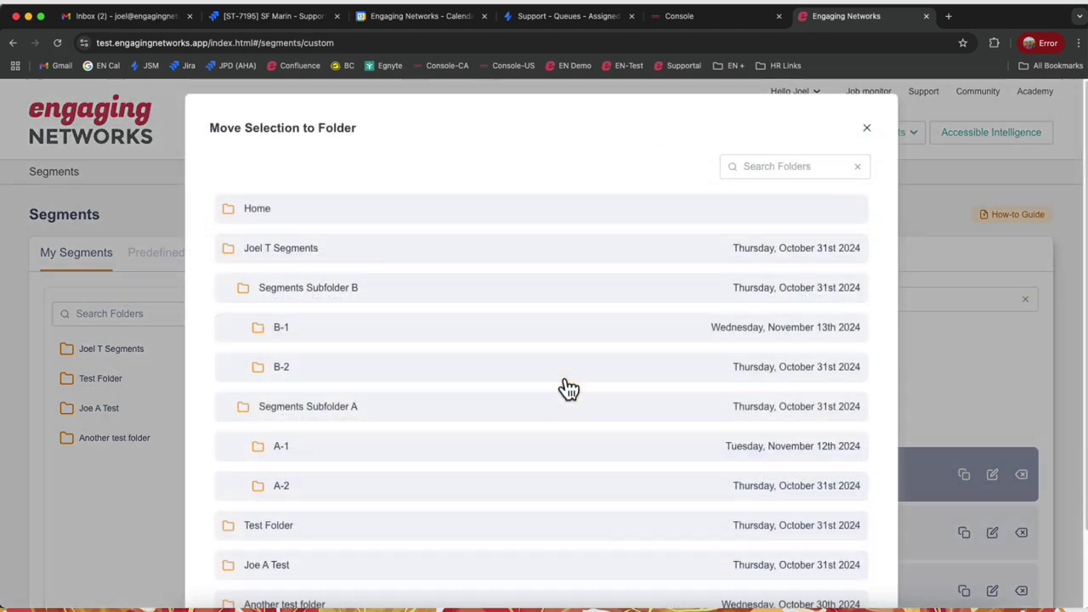
click(375, 416)
click(368, 451)
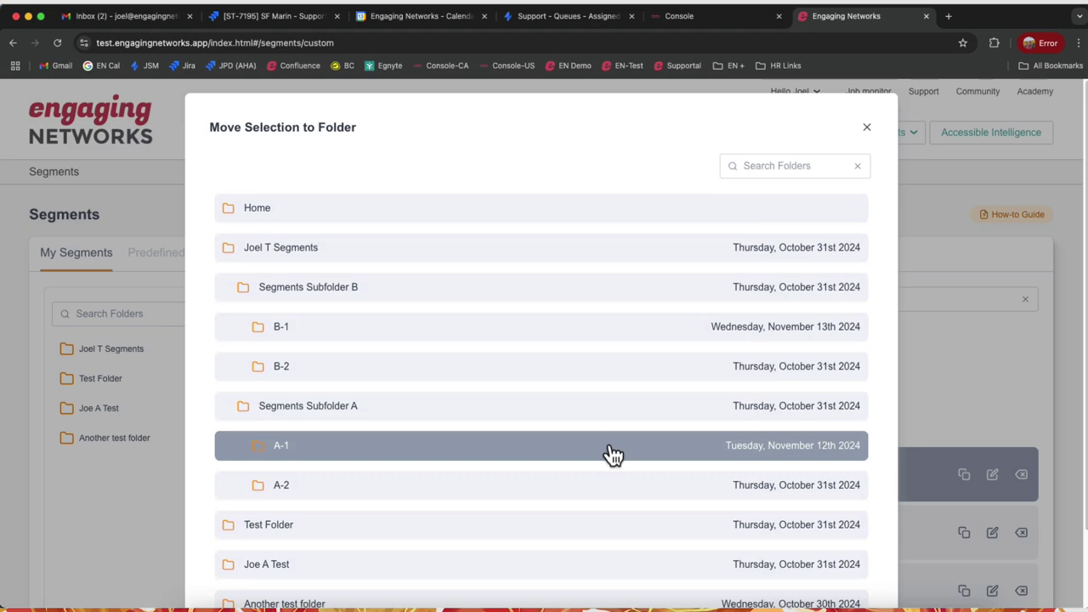
scroll(697, 509, down, 2)
click(813, 560)
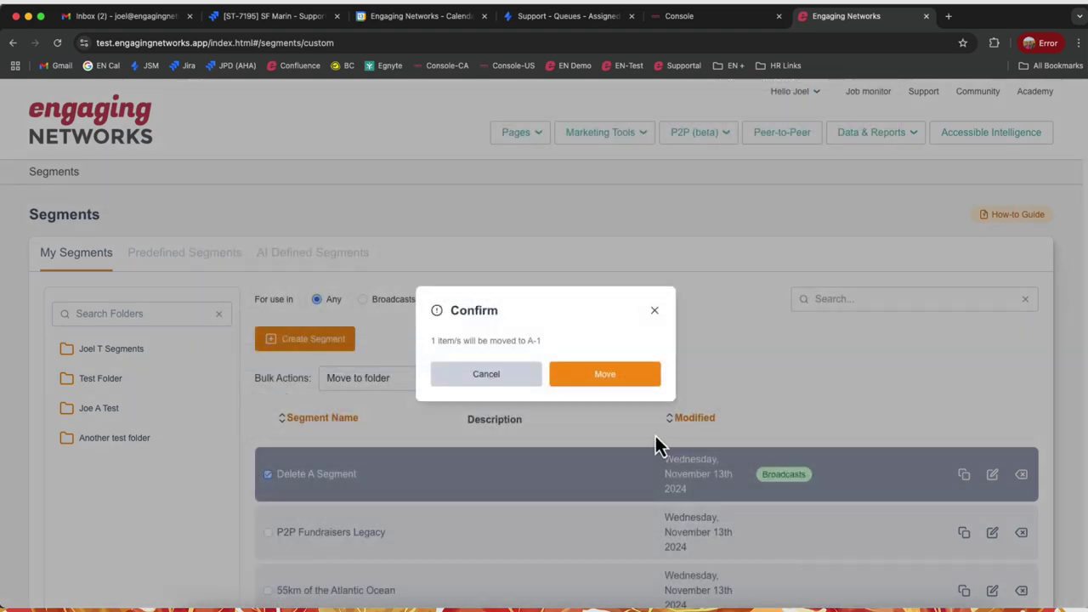
click(610, 379)
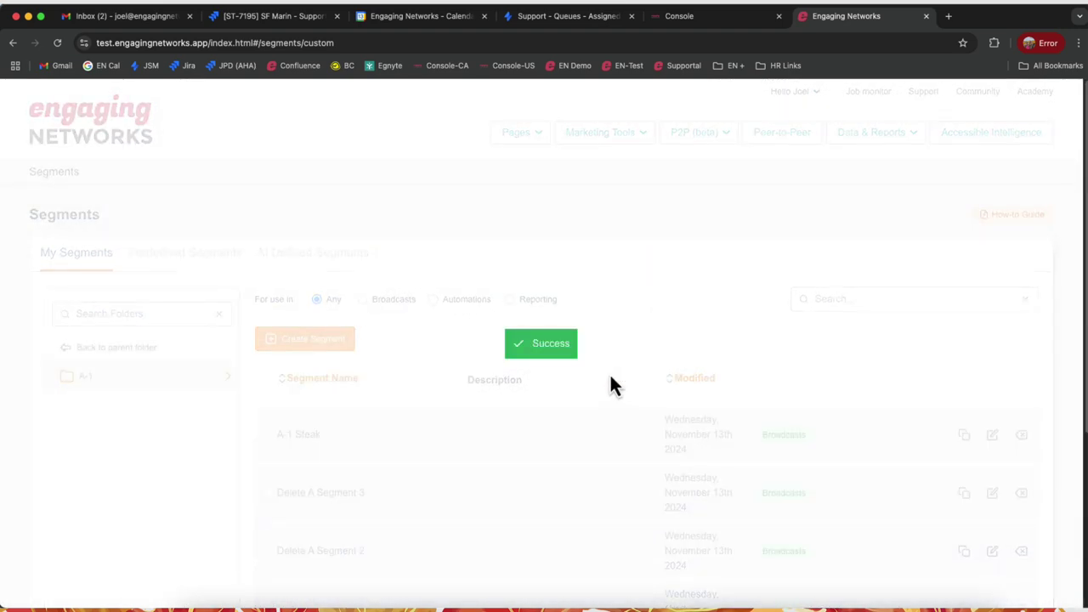
Bulk-delete Delete A Segment and Delete A Segment 1, 2 and 3, confirming the deletion.
scroll(527, 457, down, 3)
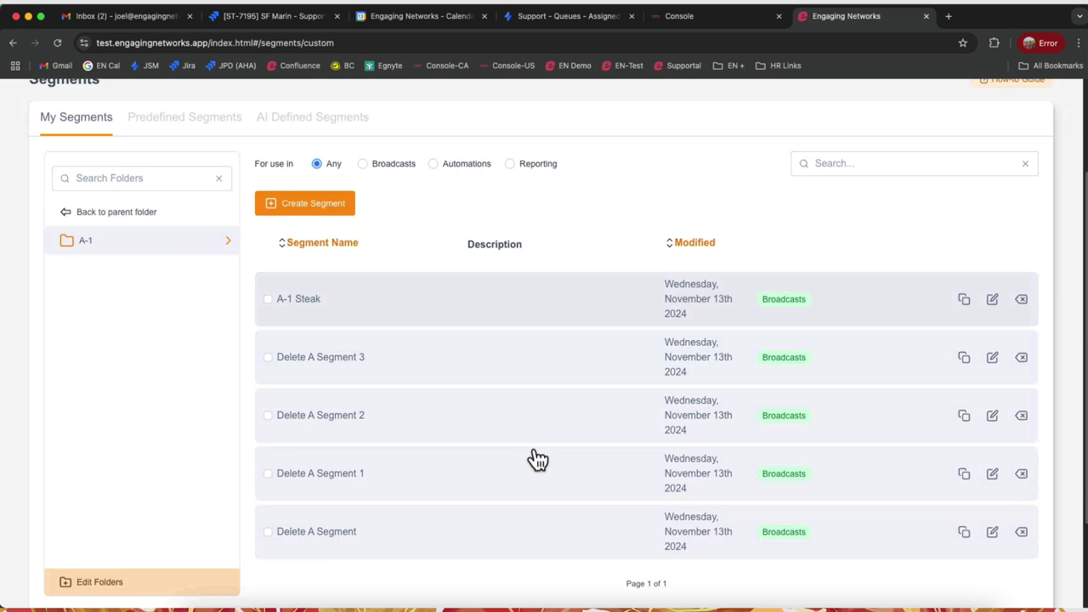
scroll(537, 459, down, 1)
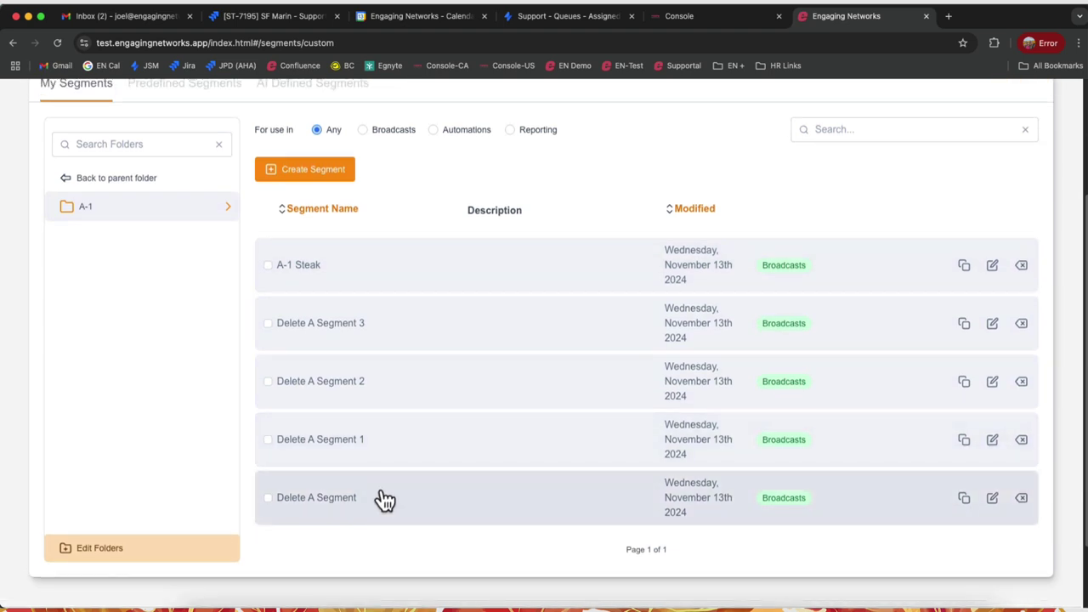
click(269, 499)
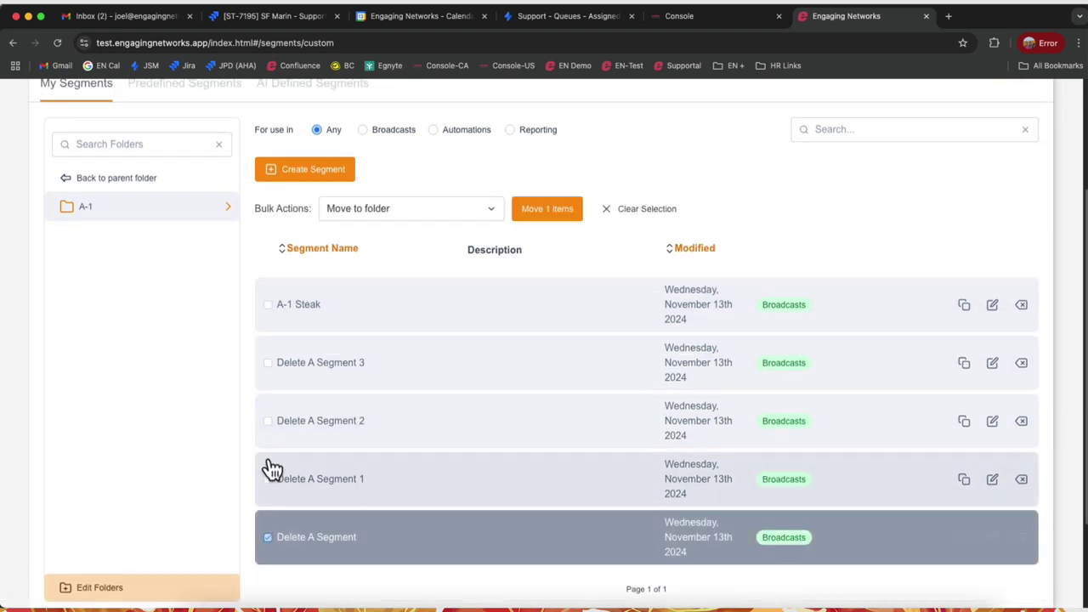
click(269, 480)
click(268, 422)
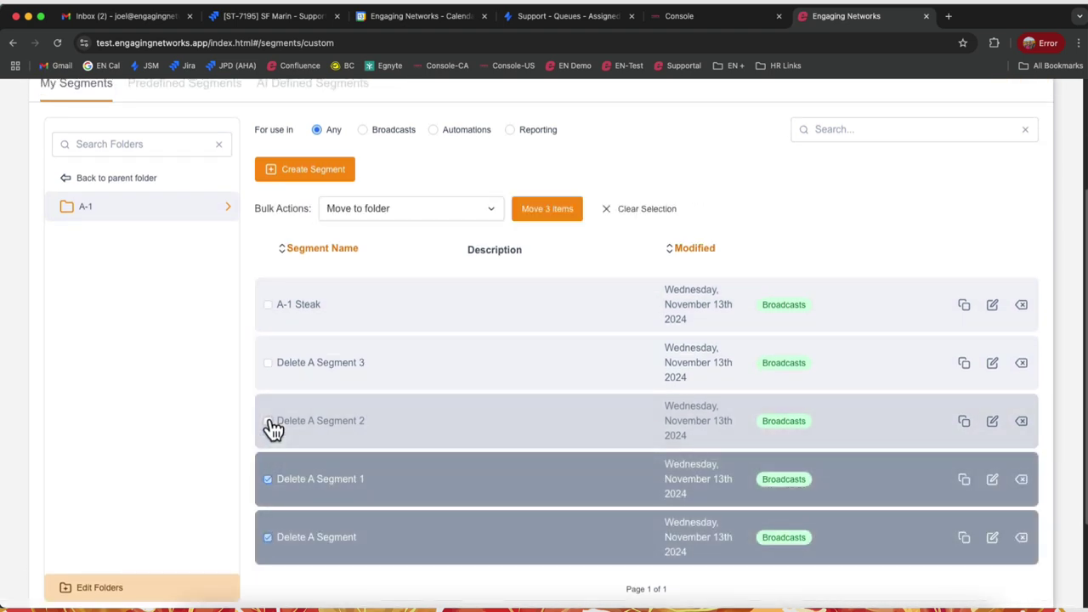
click(269, 364)
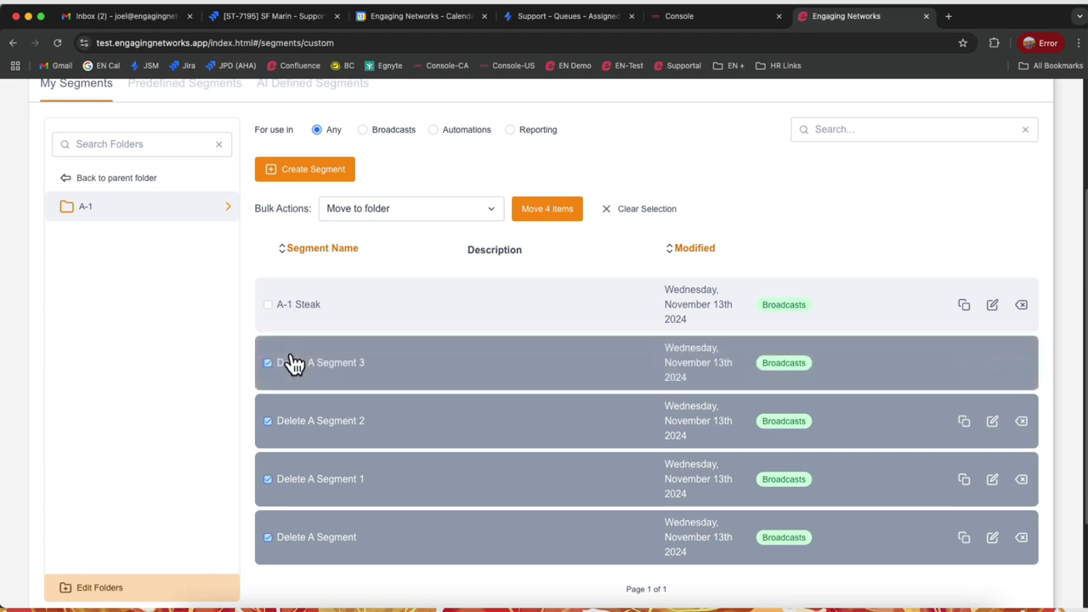
click(435, 211)
click(391, 261)
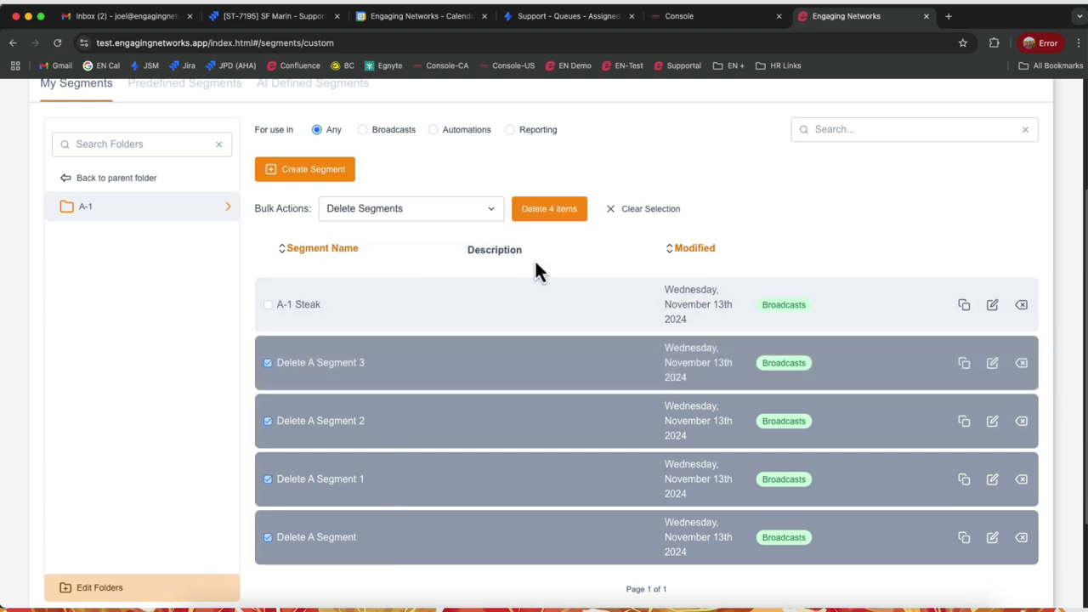
click(553, 213)
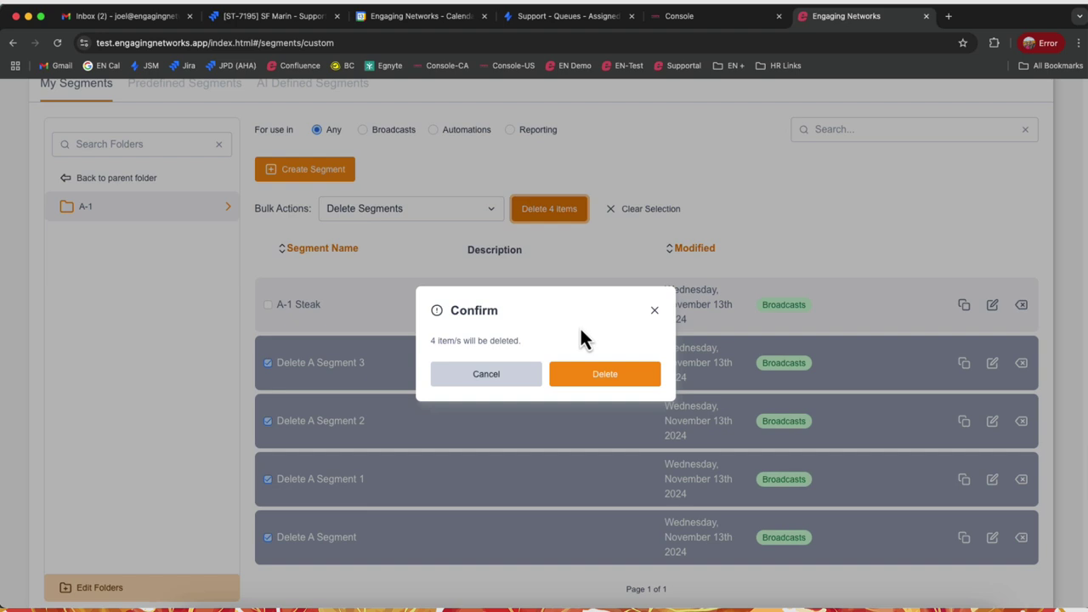
click(625, 377)
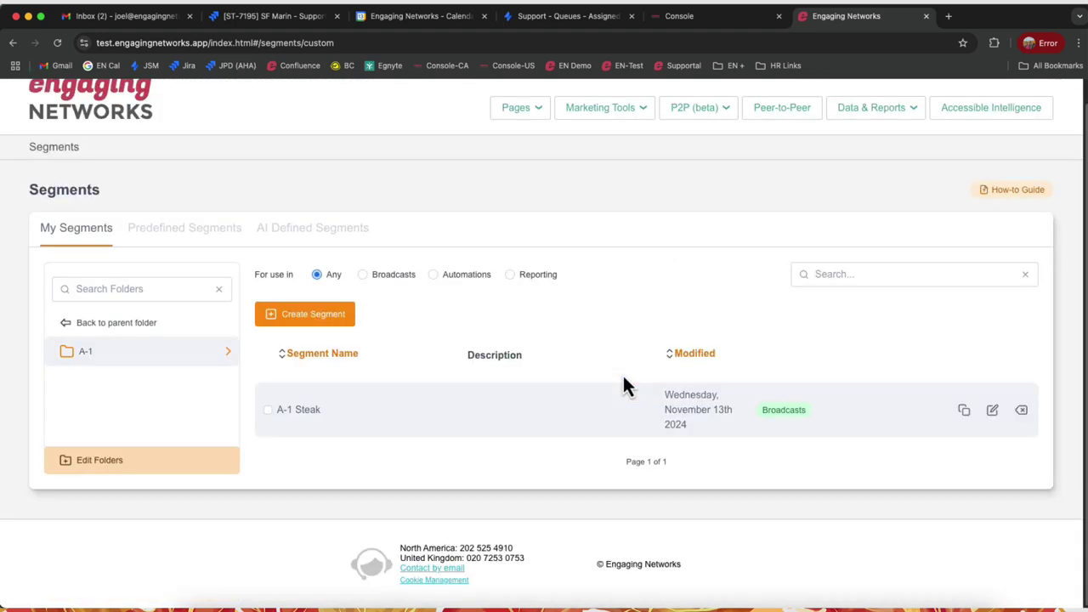
click(115, 323)
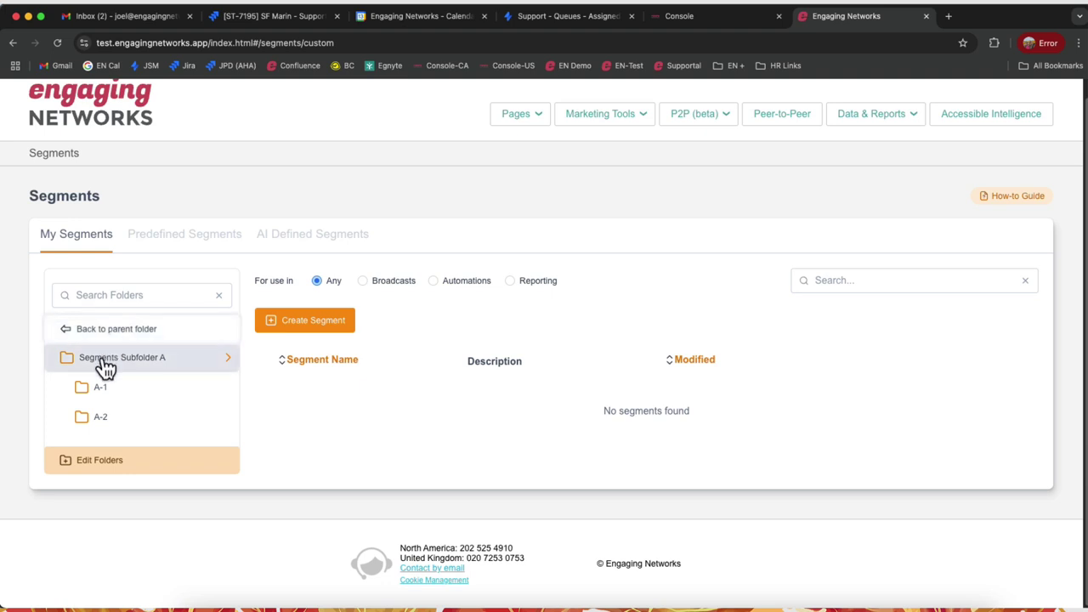
click(105, 332)
click(105, 330)
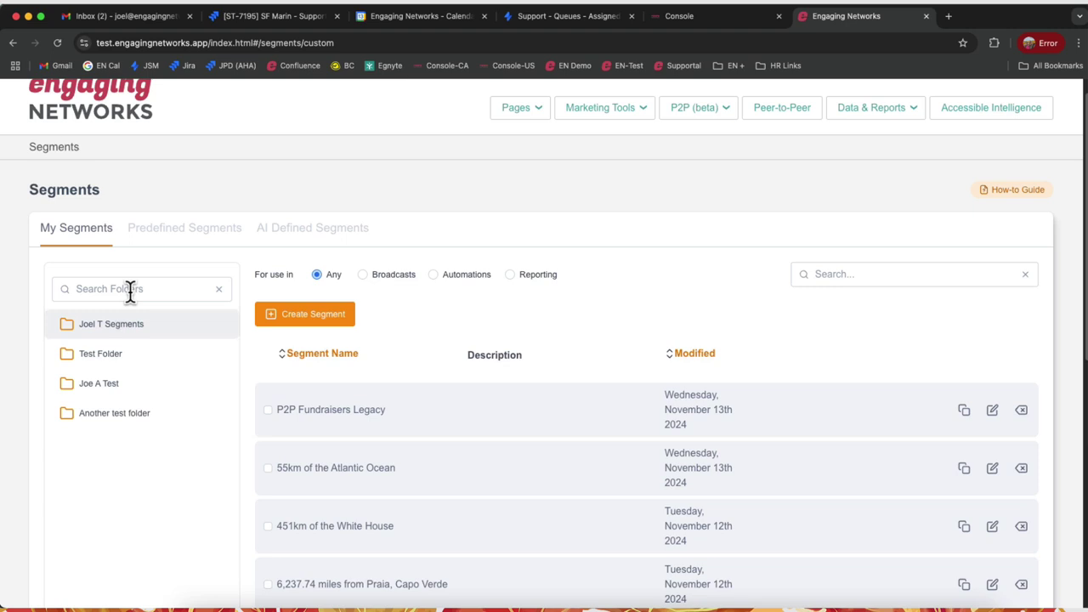
click(116, 333)
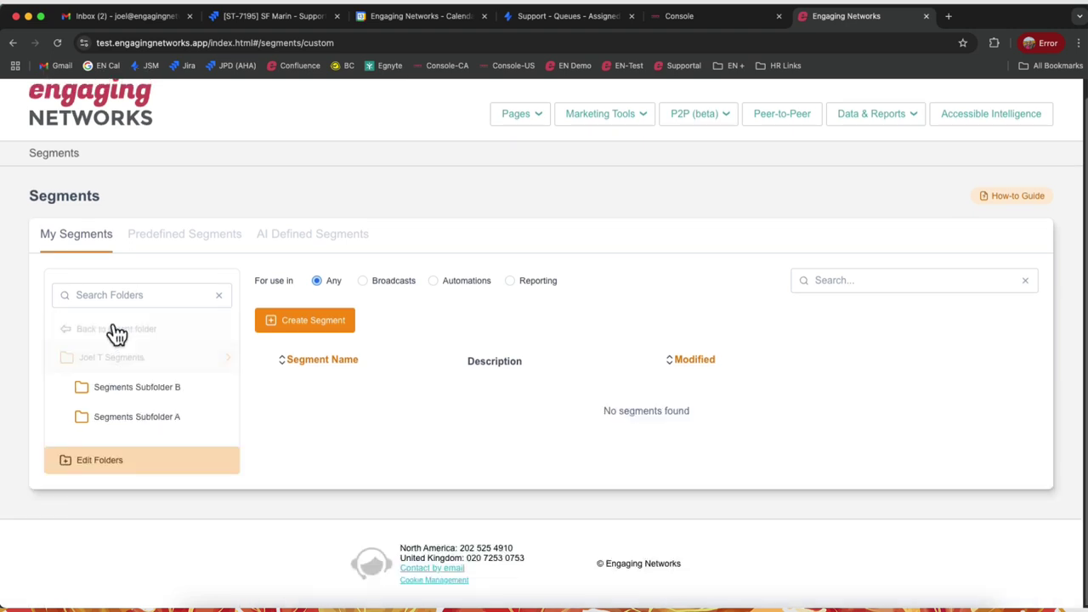
Add folder 'B-3' with parent Segments Subfolder B, then view Subfolder B's contents.
click(115, 472)
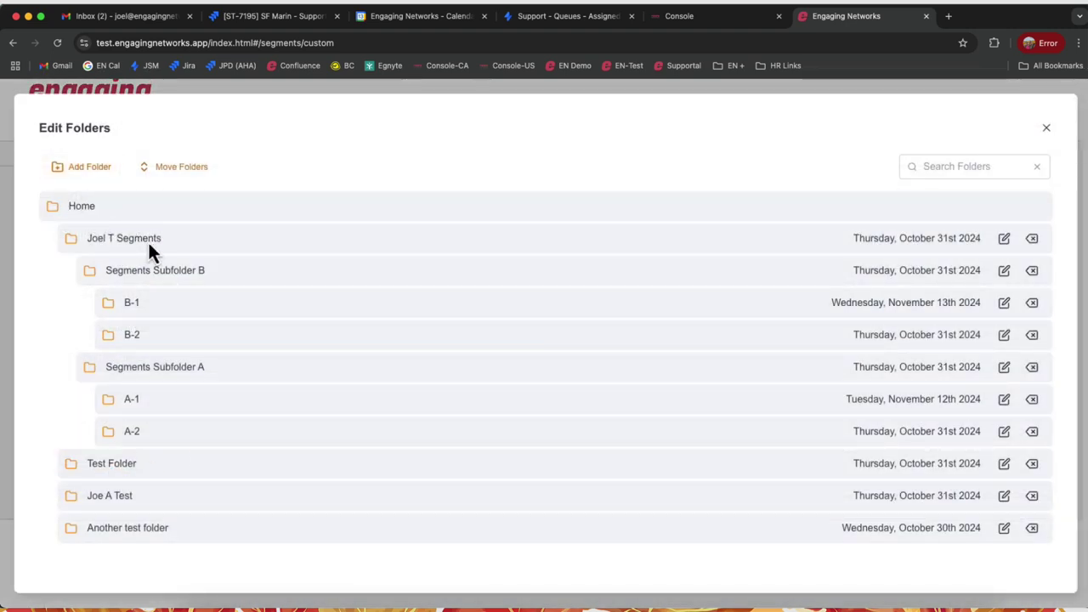
click(76, 168)
click(497, 327)
text(B-3)
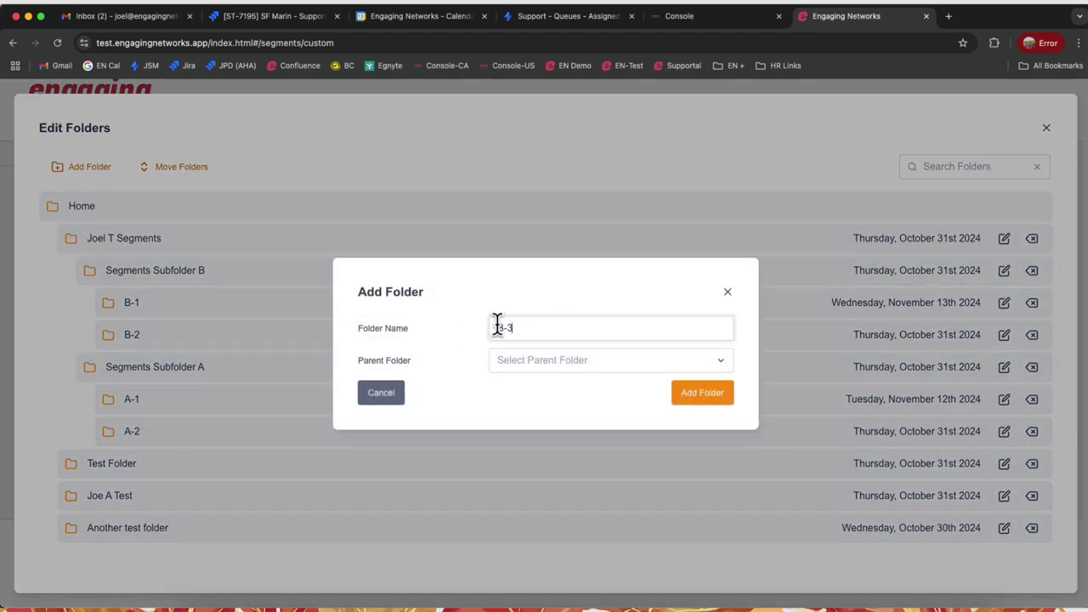
click(531, 366)
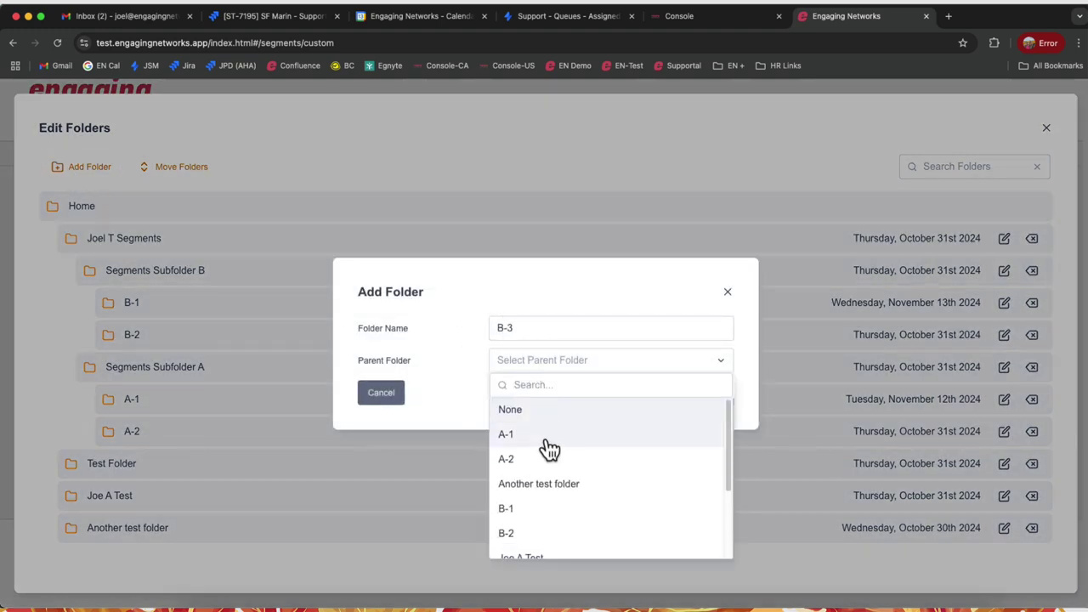
scroll(559, 495, down, 1)
scroll(559, 497, down, 2)
scroll(559, 497, down, 1)
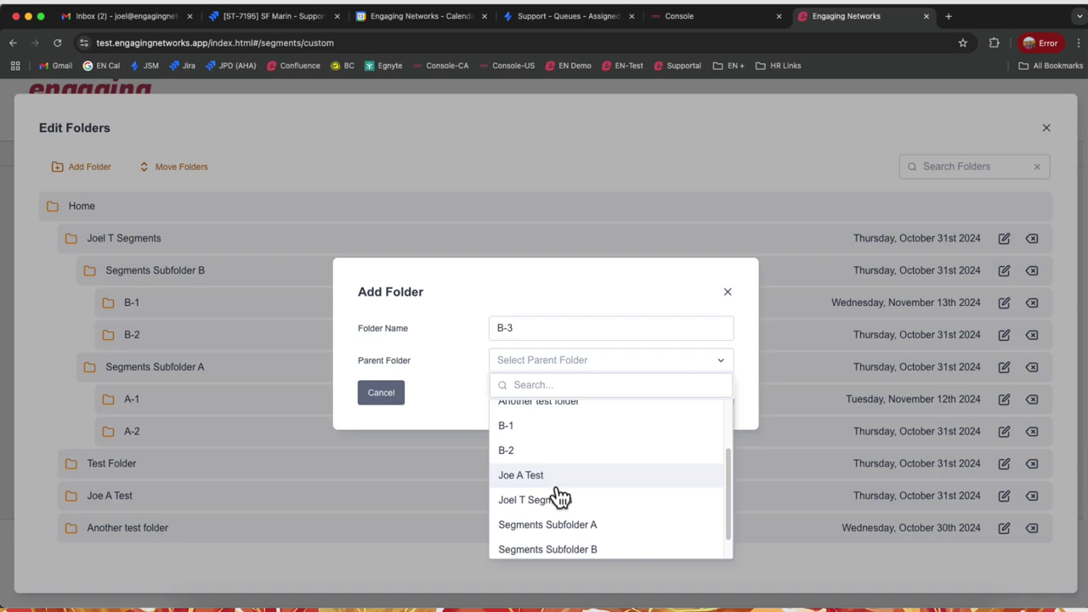
click(583, 548)
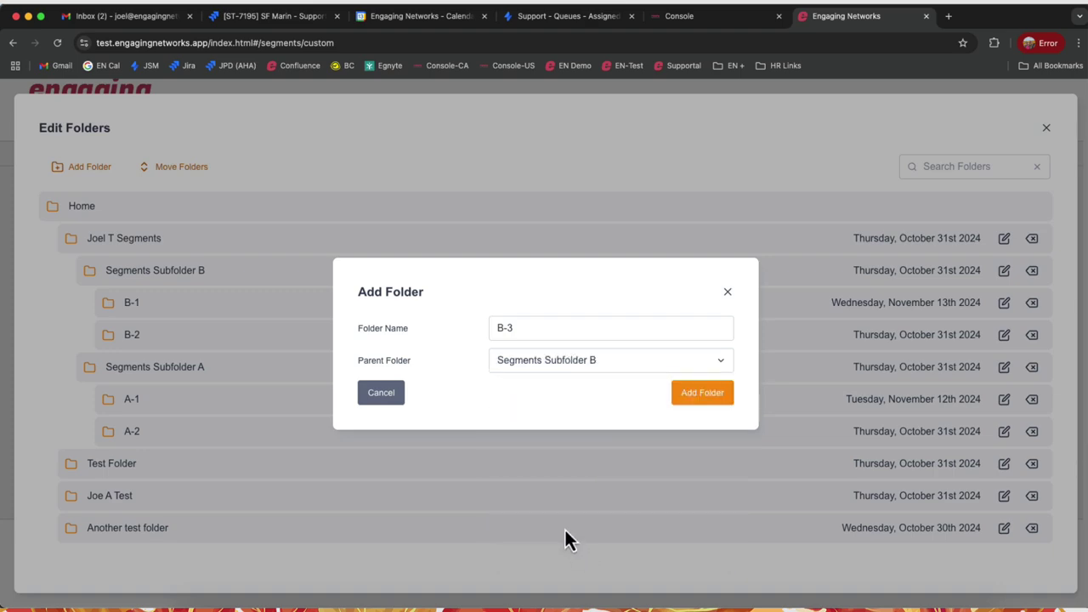
click(692, 397)
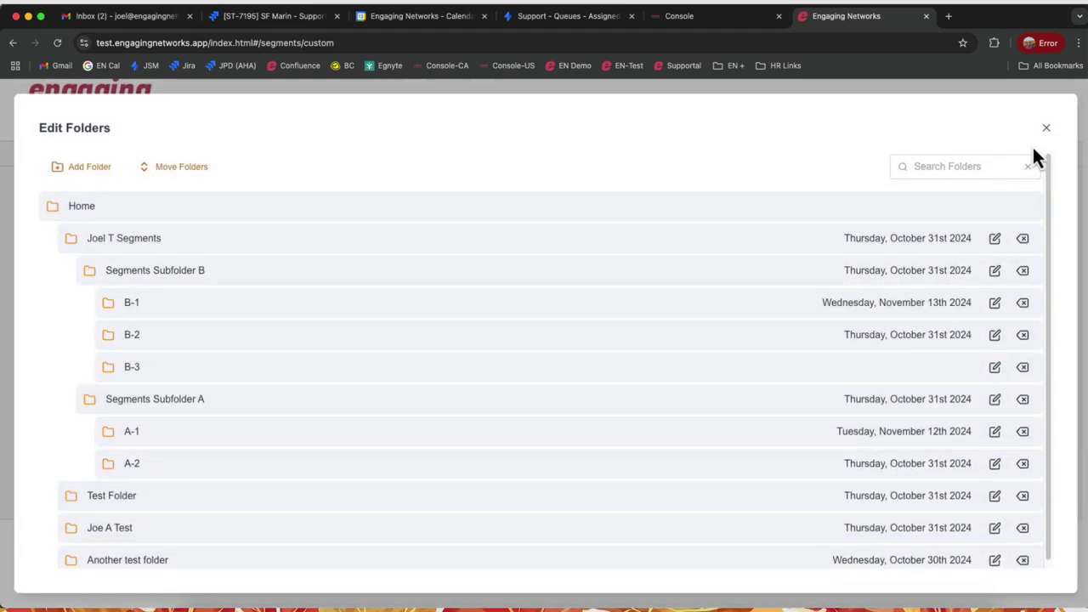
click(1046, 132)
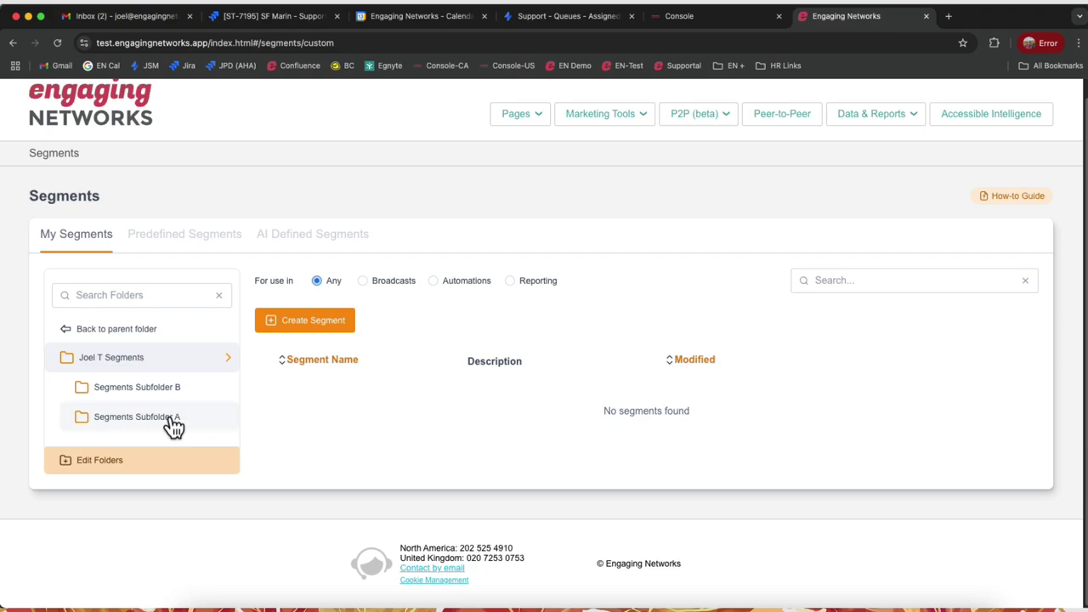
click(154, 393)
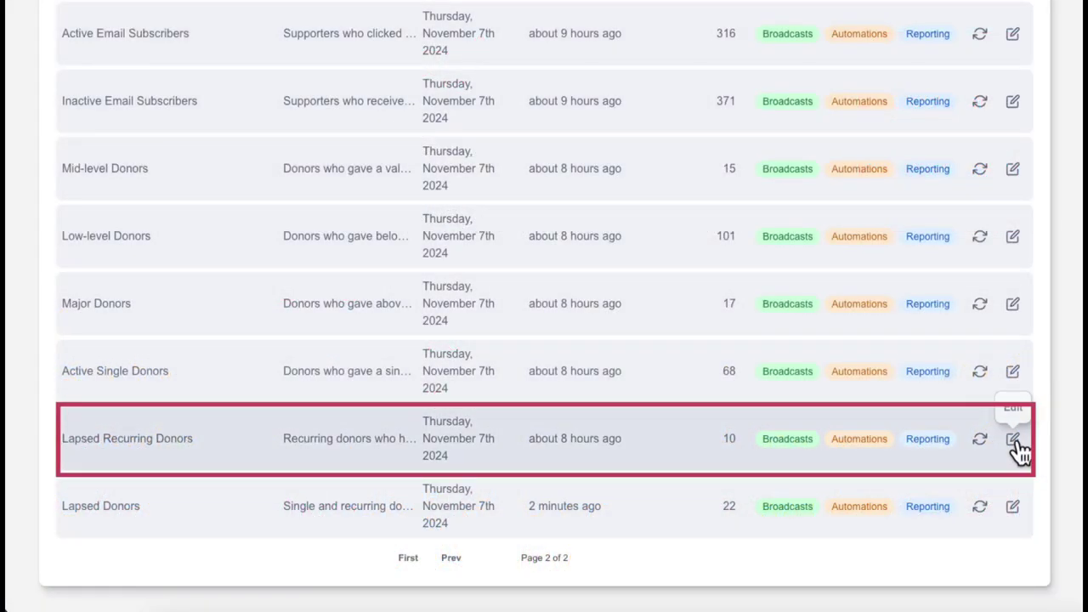
Save Lapsed Recurring Donors with a 2-month no-donation period, then open Lapsed Donors' parameters.
click(1012, 438)
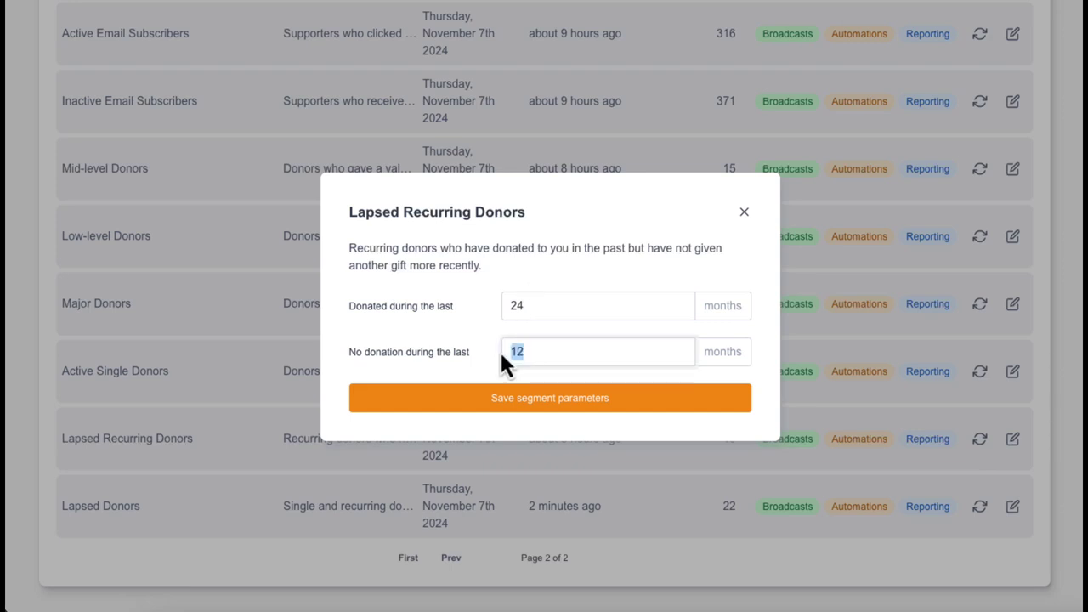
text(2)
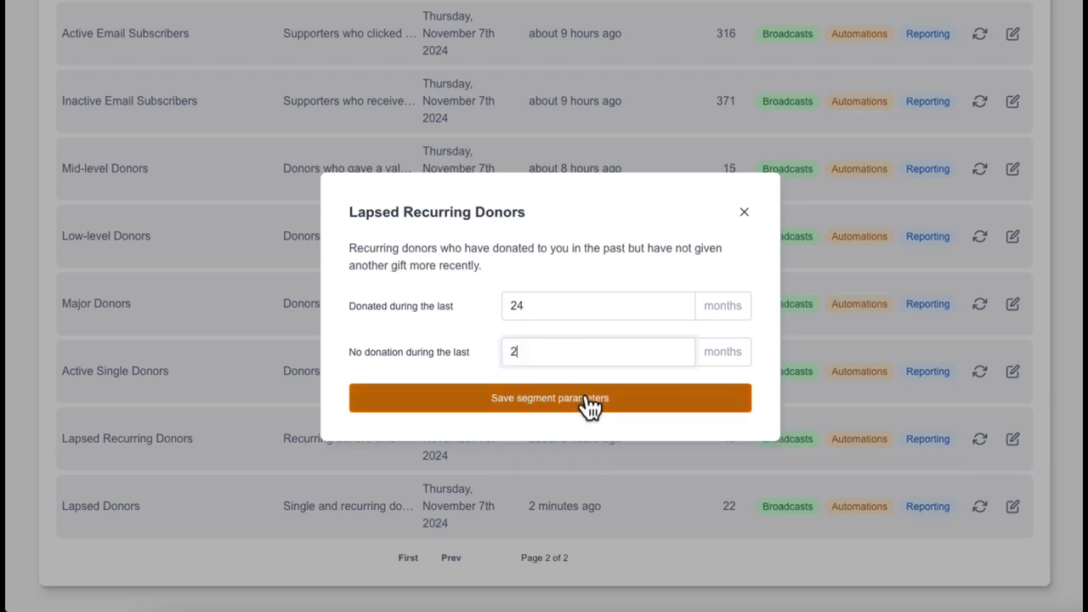
click(583, 404)
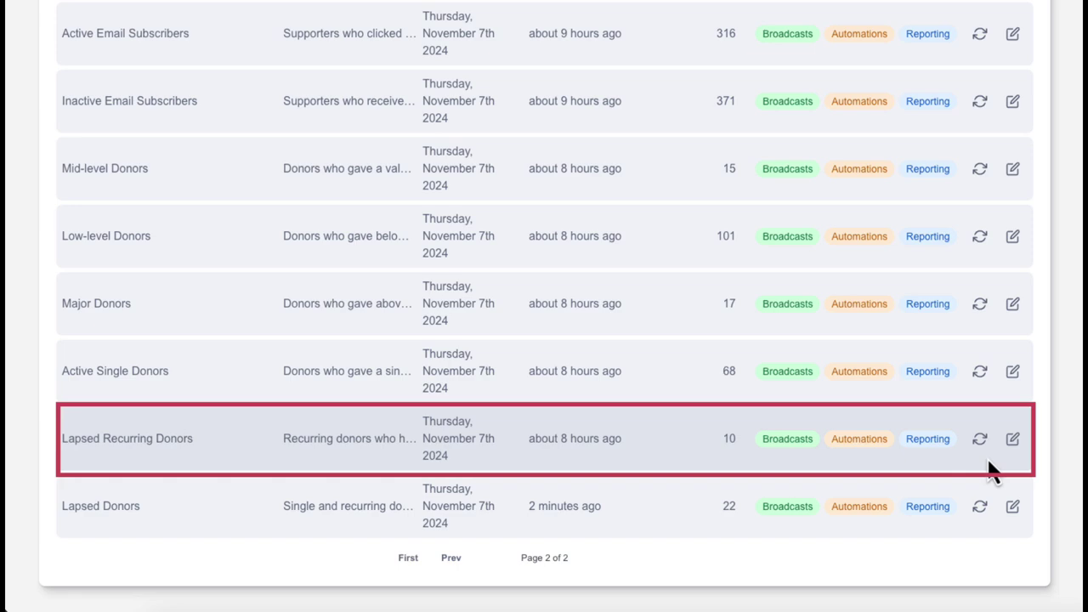
click(1014, 508)
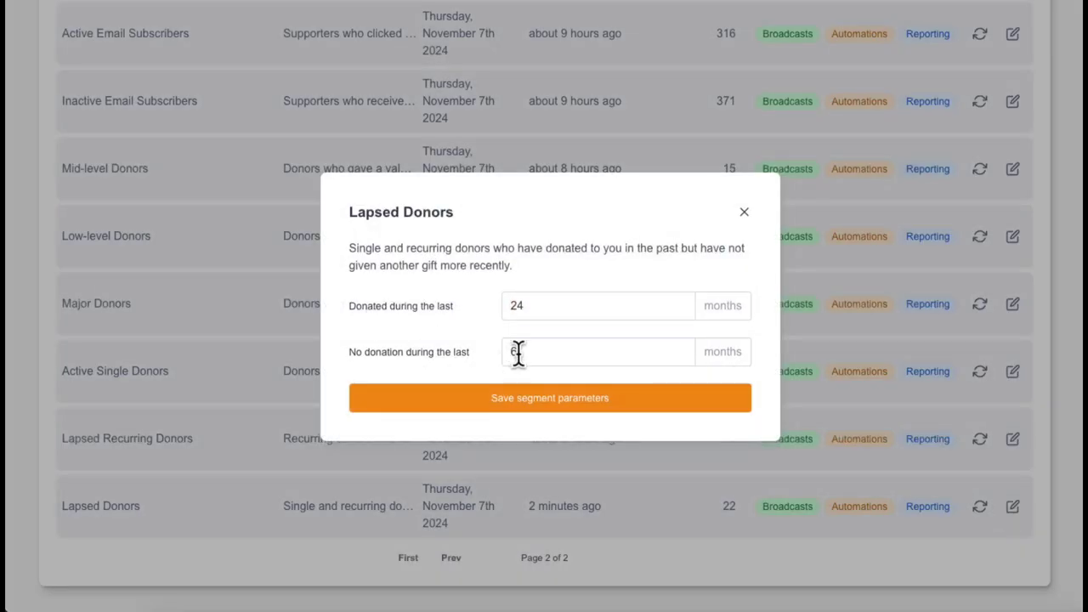
Review the Birthday date-range condition's field and operator lists, then reapply it and Angelo Date unchanged.
double_click(513, 352)
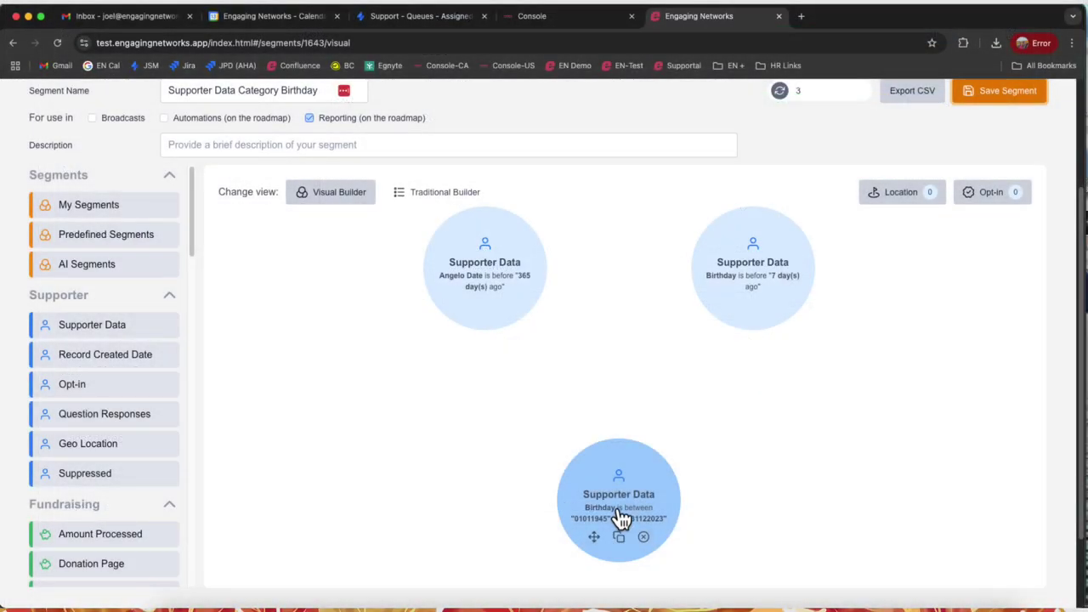
click(618, 510)
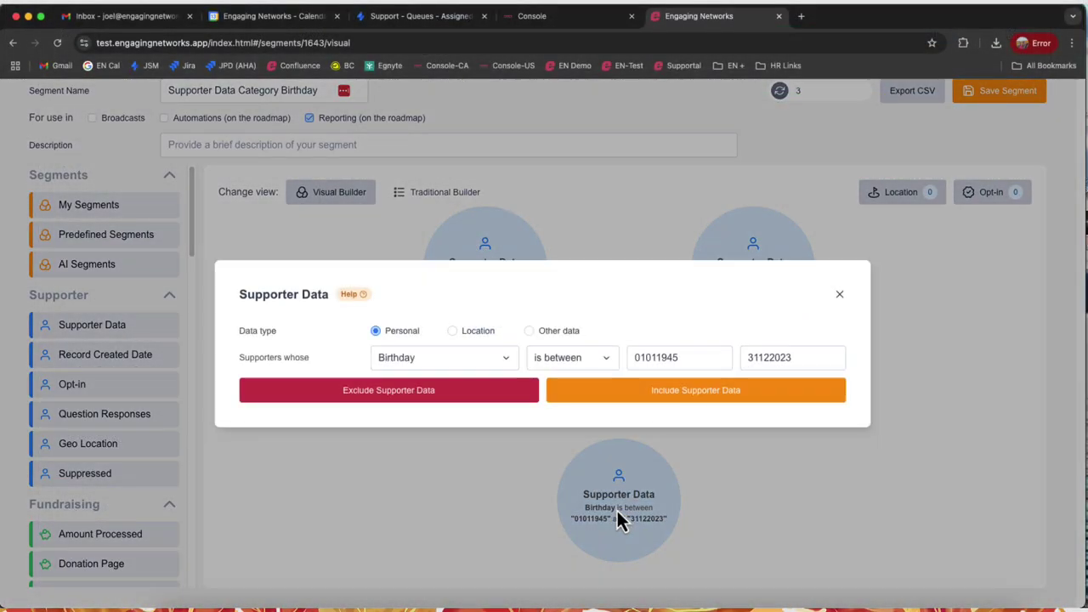
click(412, 361)
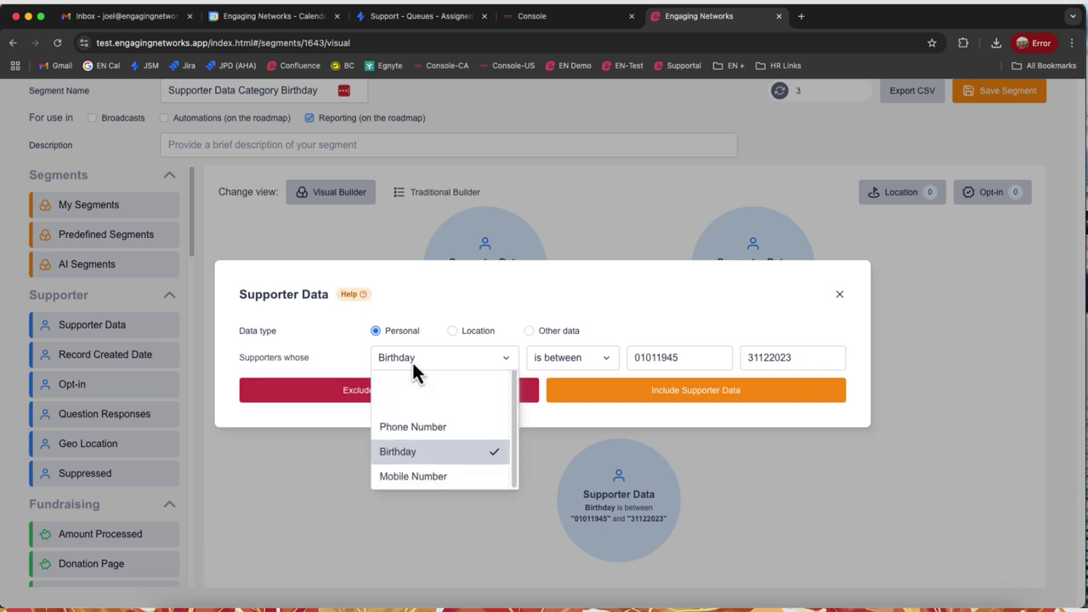
click(548, 363)
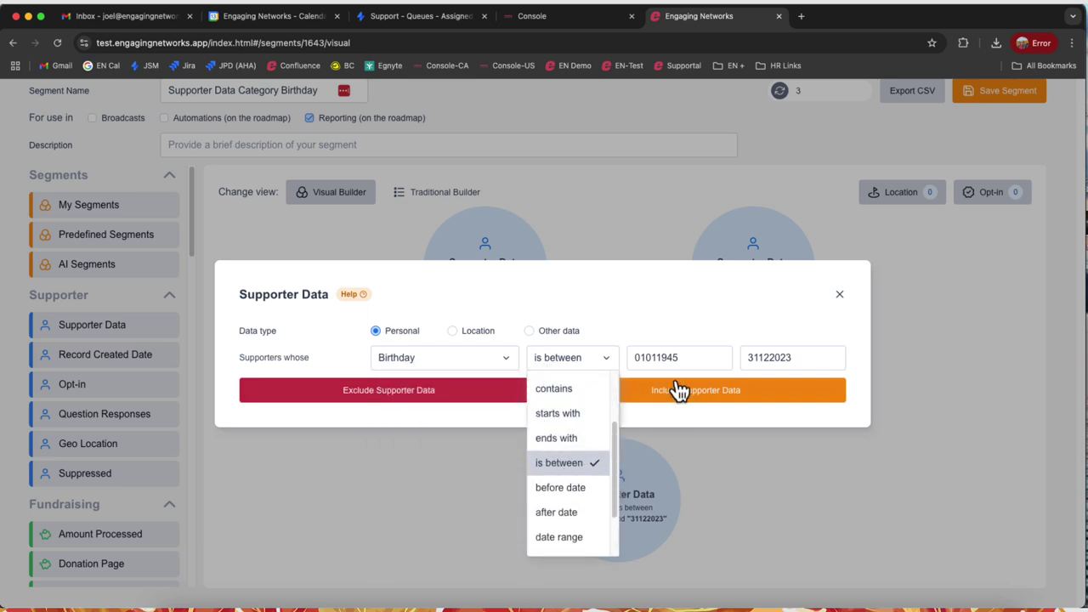
click(689, 357)
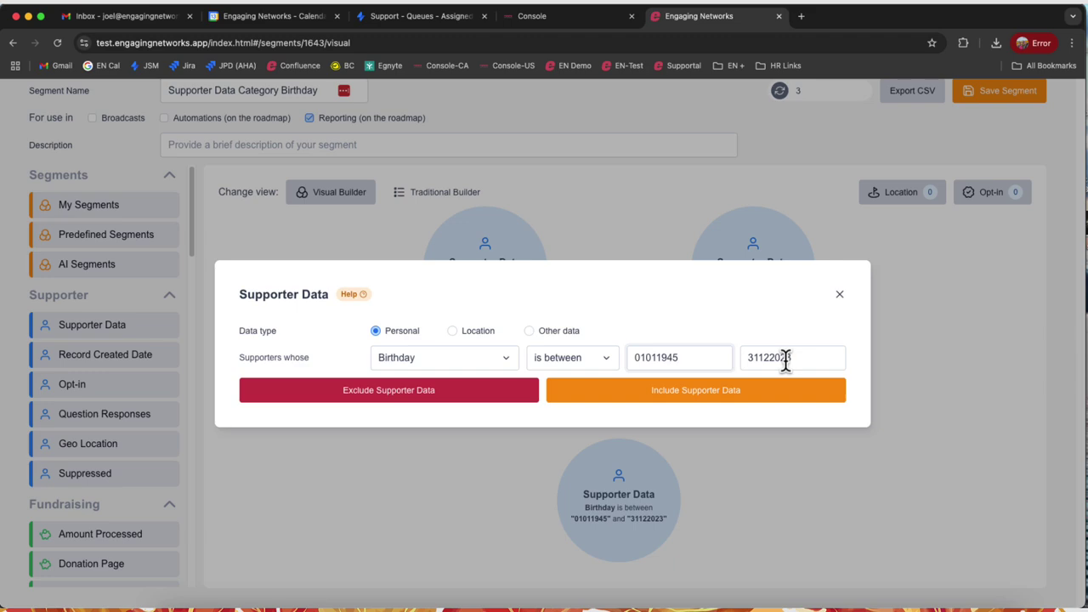
click(735, 401)
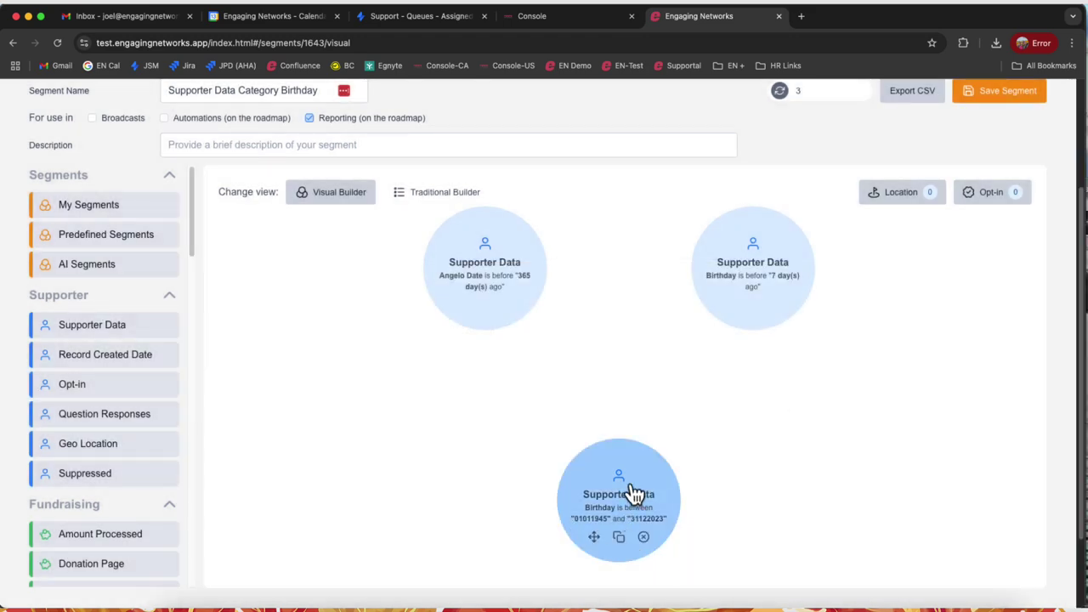
mouse_move(484, 268)
click(496, 284)
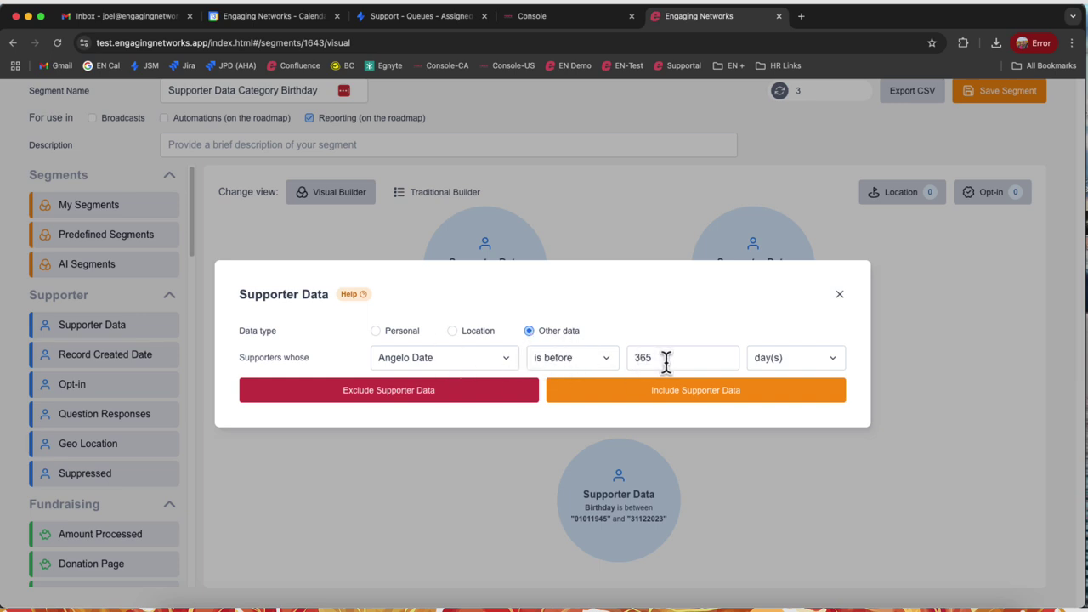
click(743, 392)
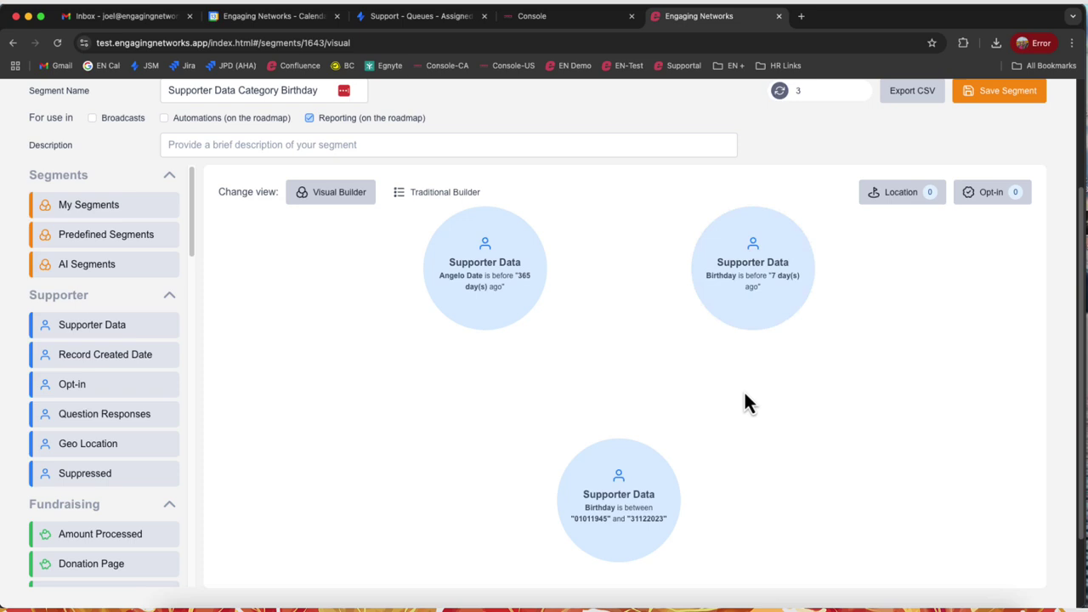
Reapply the Birthday 'before 7 days ago' condition unchanged.
click(754, 273)
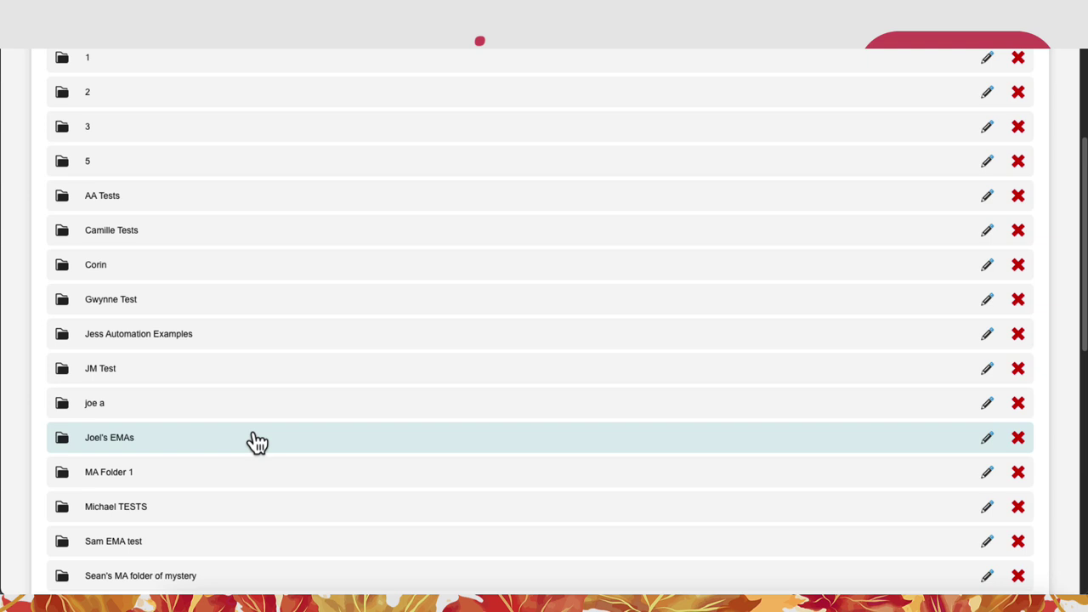
In Joel's EMAs, set Joel's Journey availability to exclude its supporters from other messages and save.
click(253, 438)
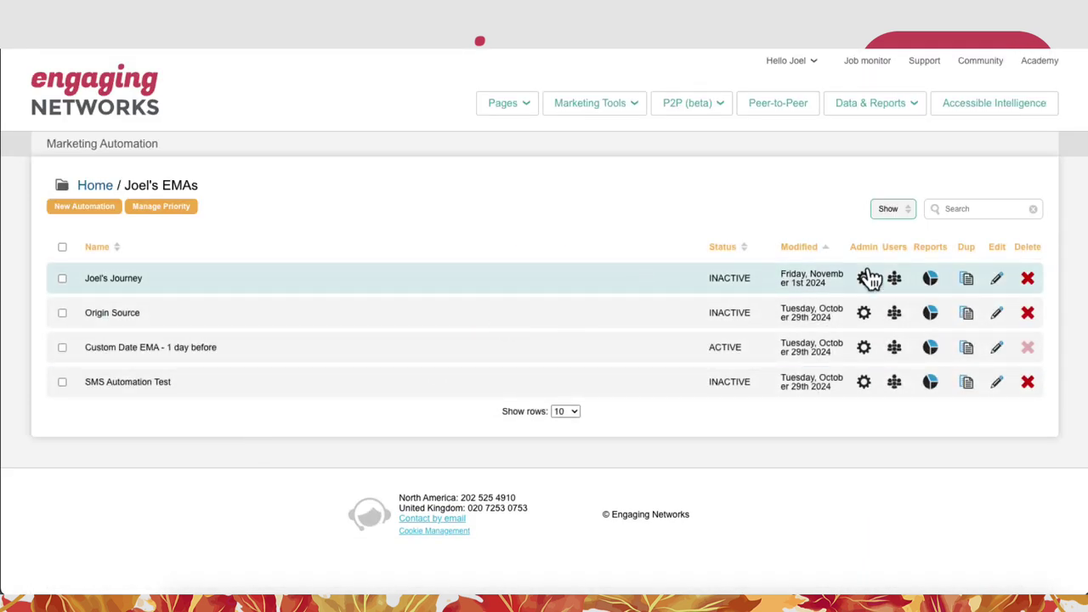
click(854, 278)
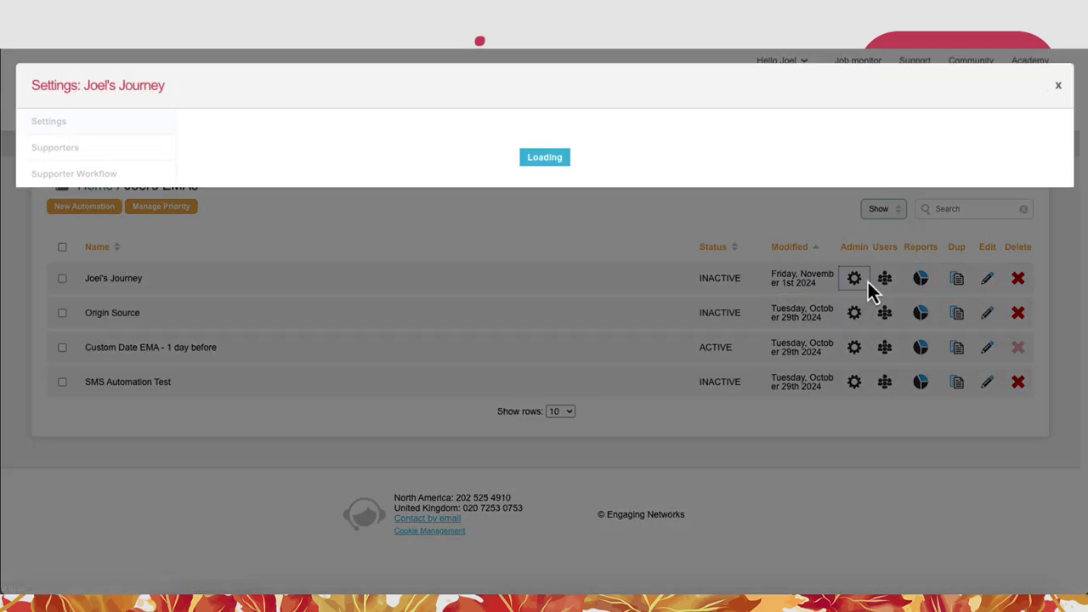
click(393, 246)
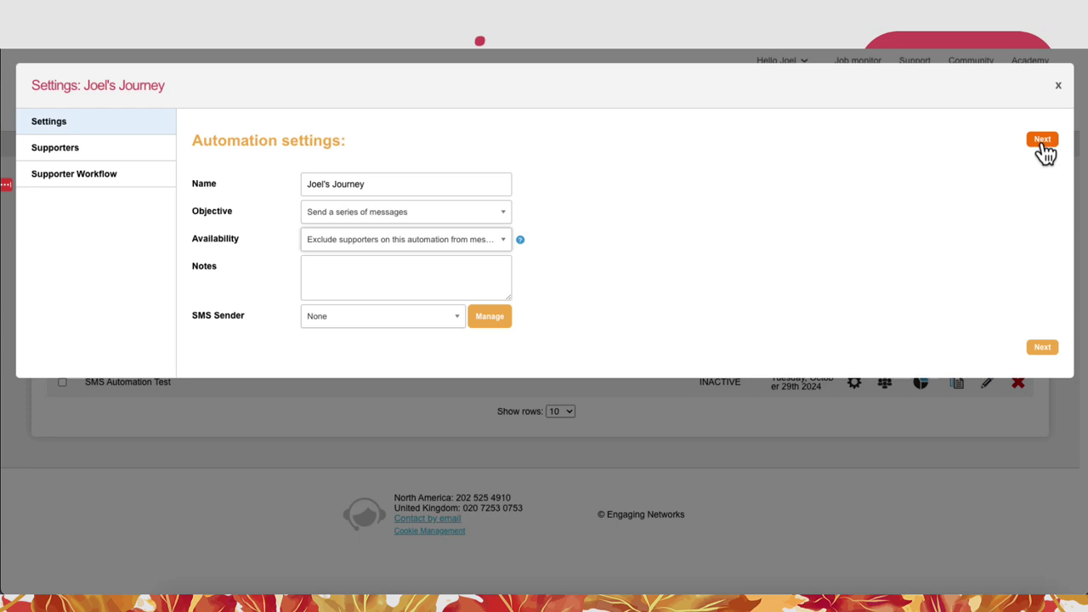
click(1044, 144)
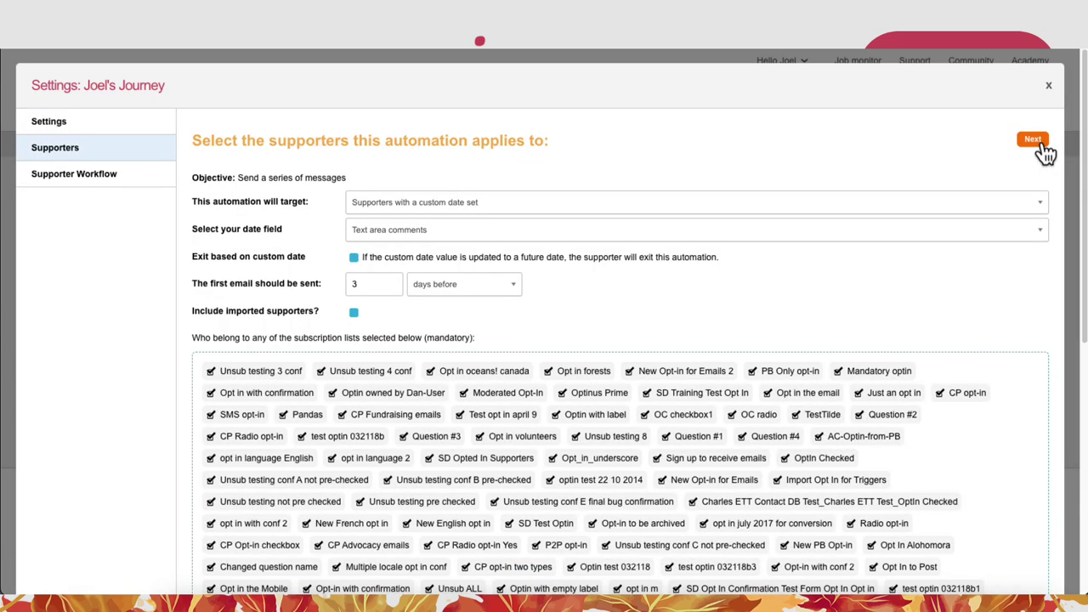
click(1032, 144)
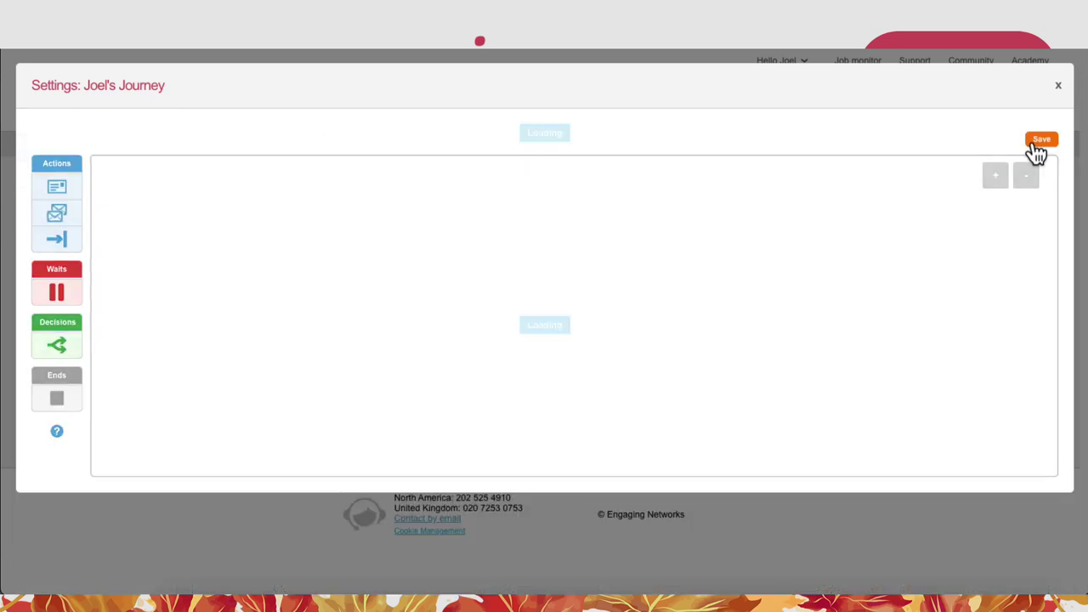
click(1033, 245)
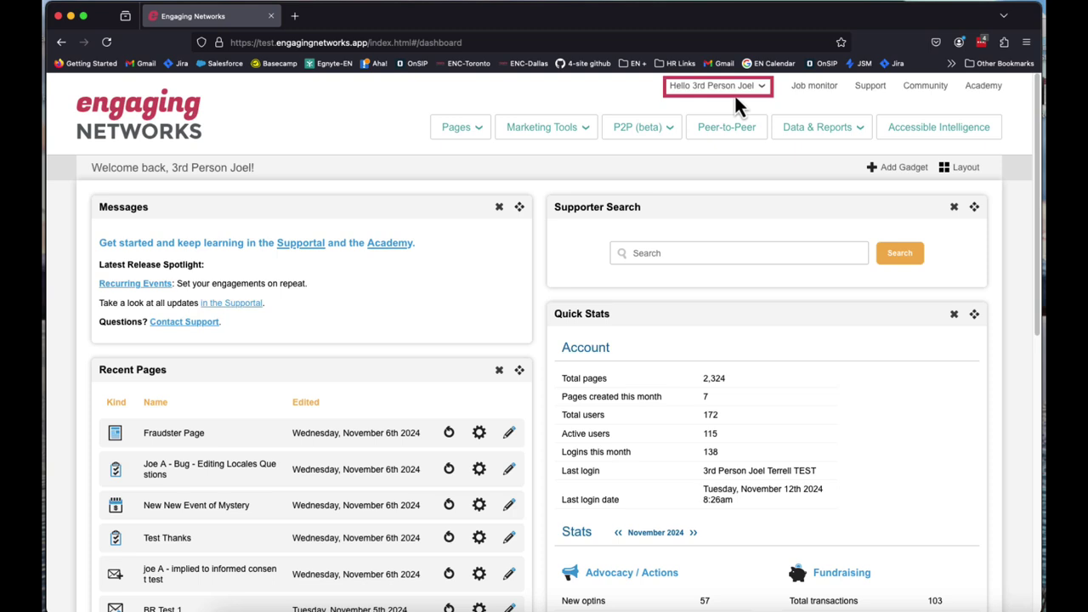
mouse_move(546, 126)
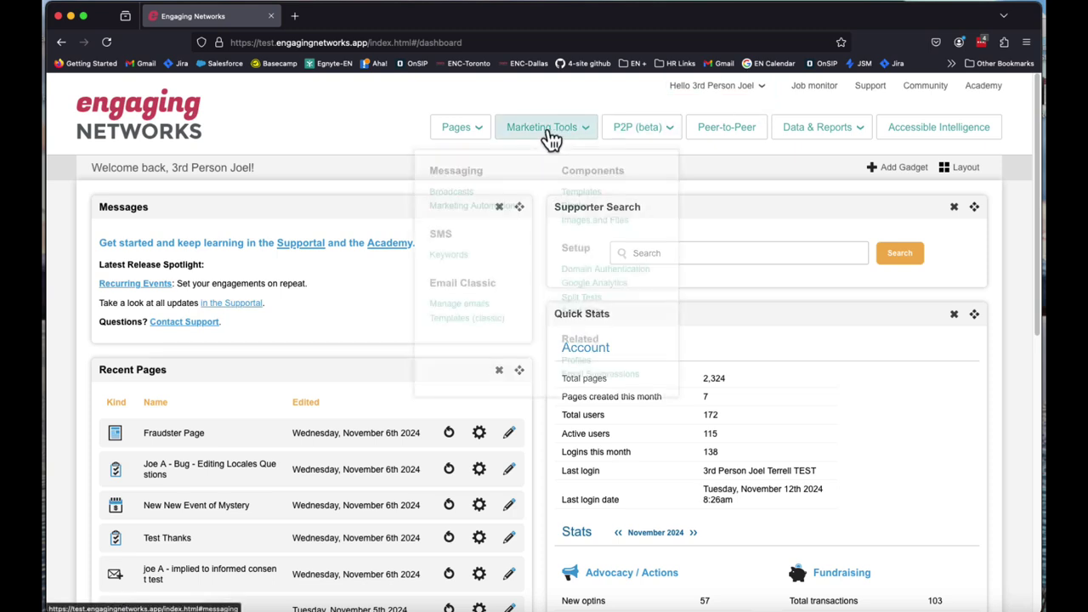
Open broadcast 19700 for editing, then open it again from Broadcasts in the second browser session.
click(448, 194)
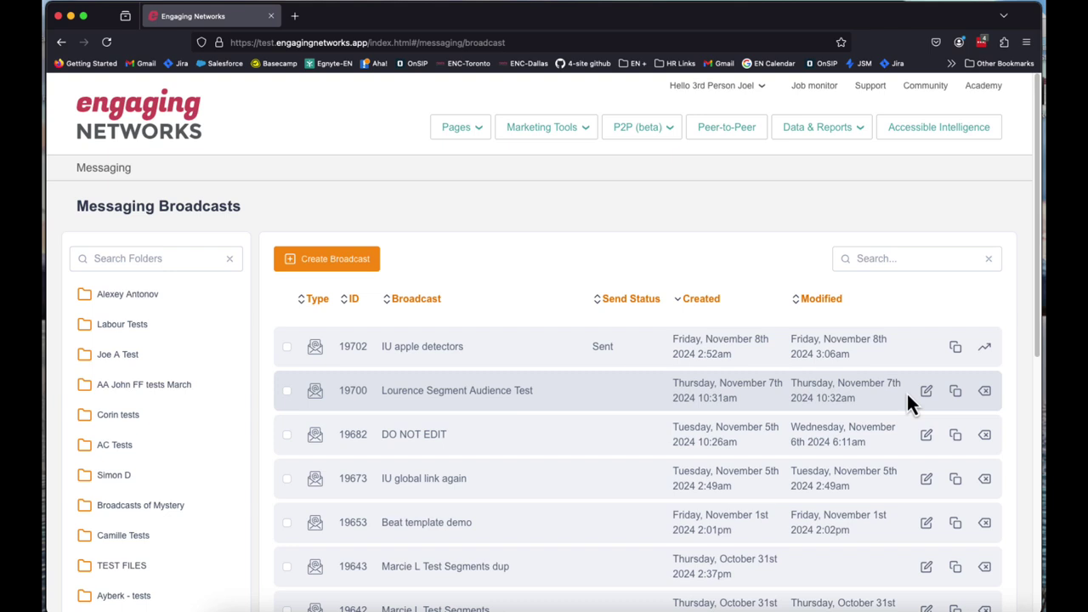
click(926, 392)
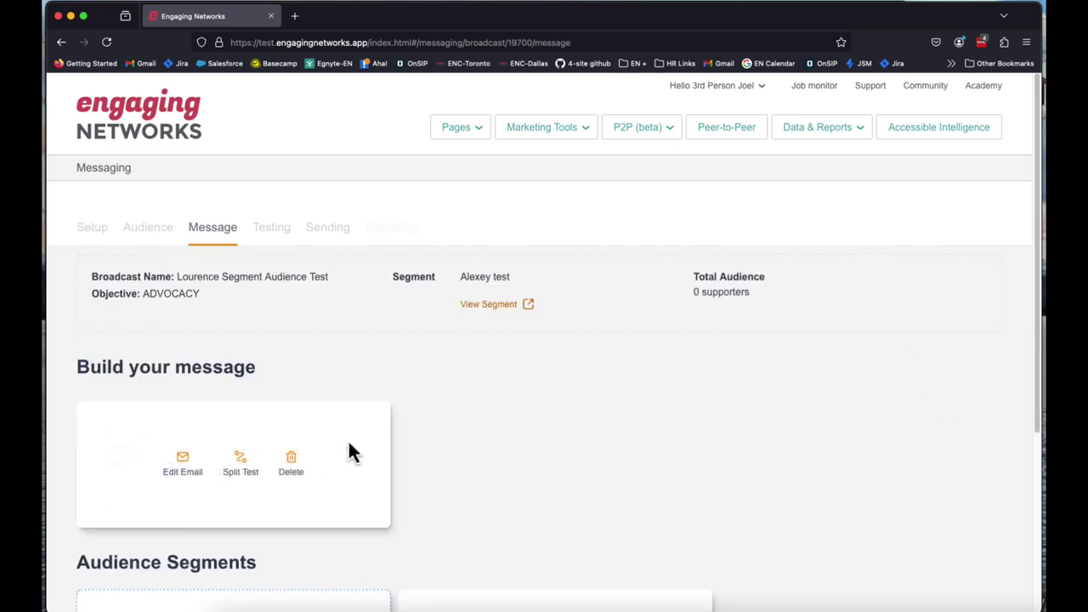
click(284, 608)
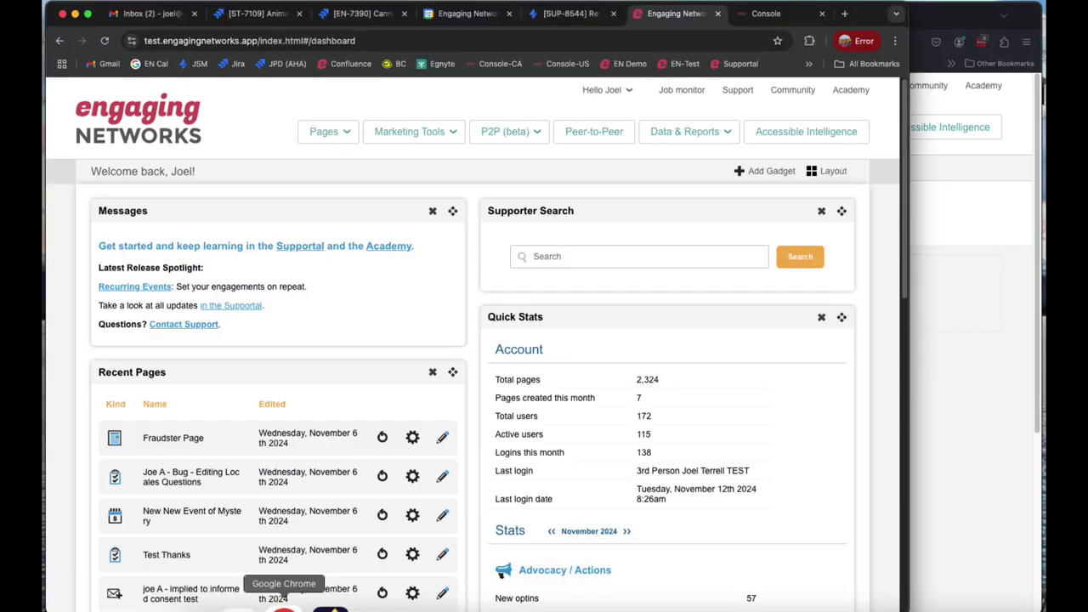
click(627, 100)
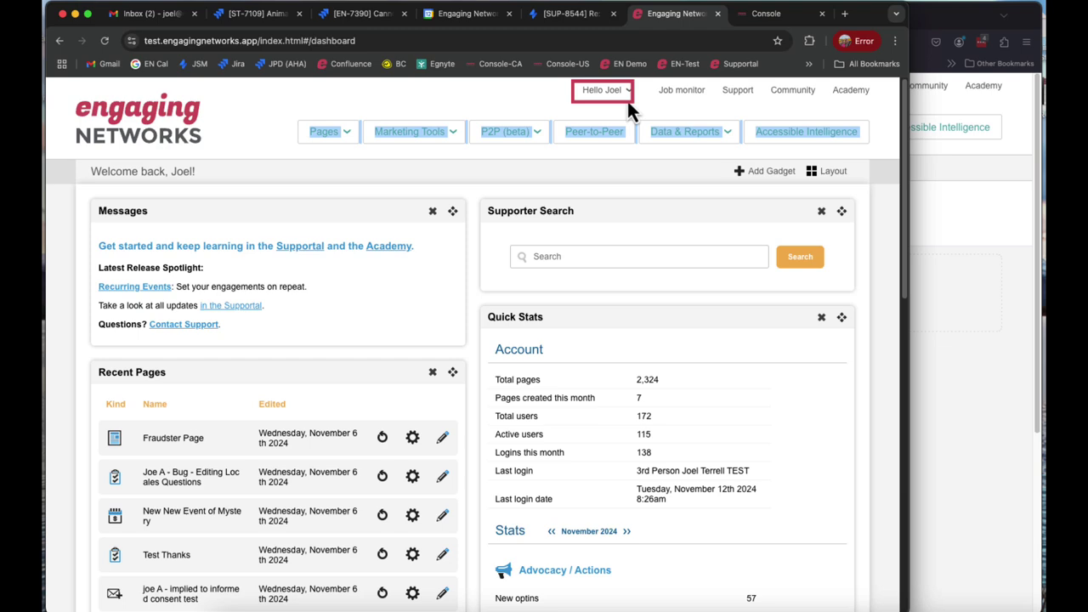
click(435, 146)
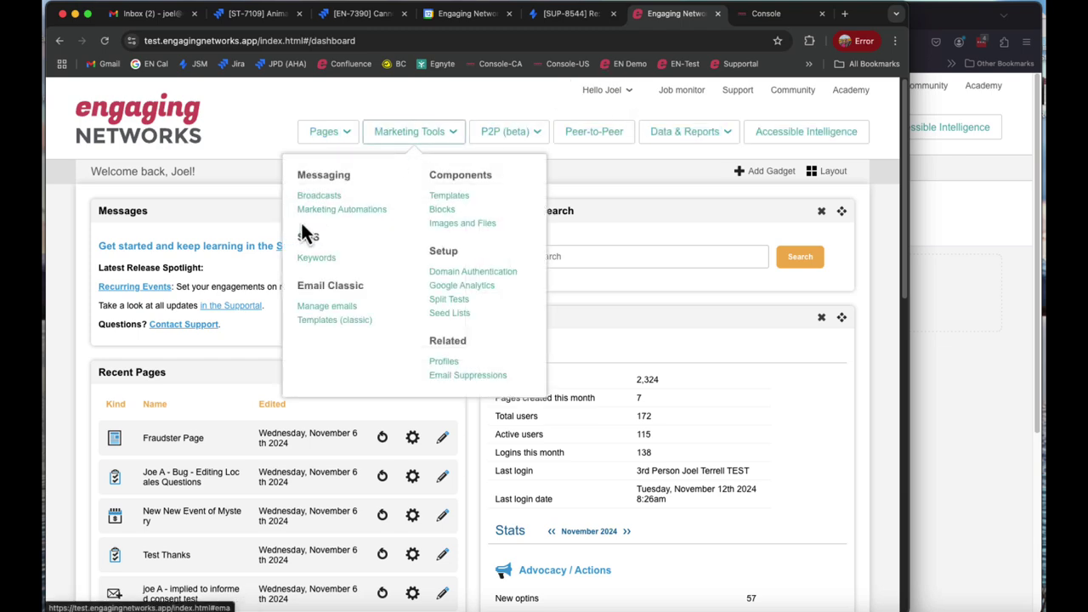
click(328, 206)
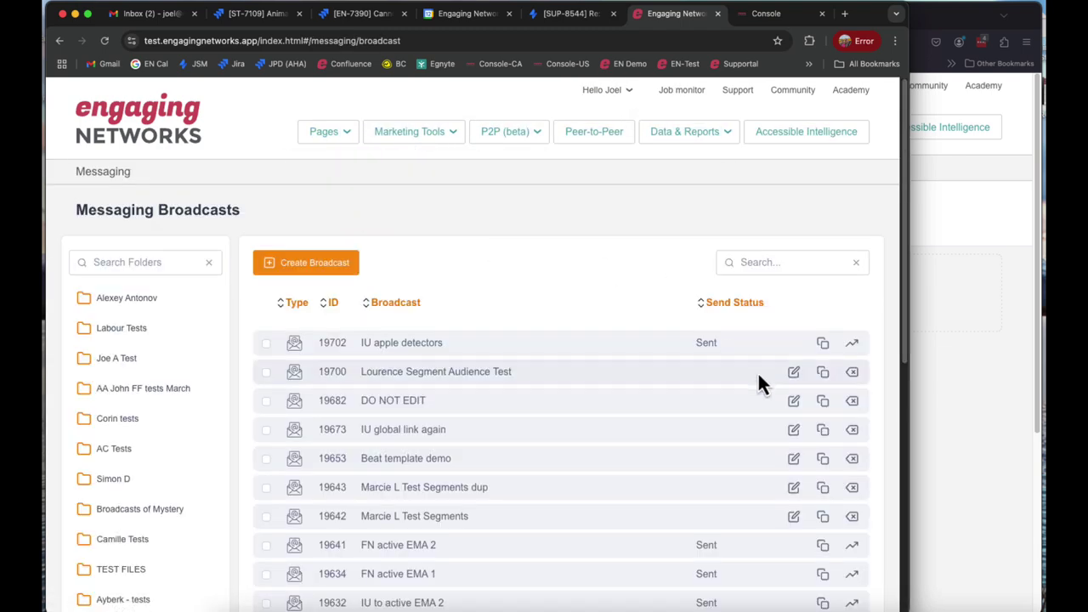
click(794, 378)
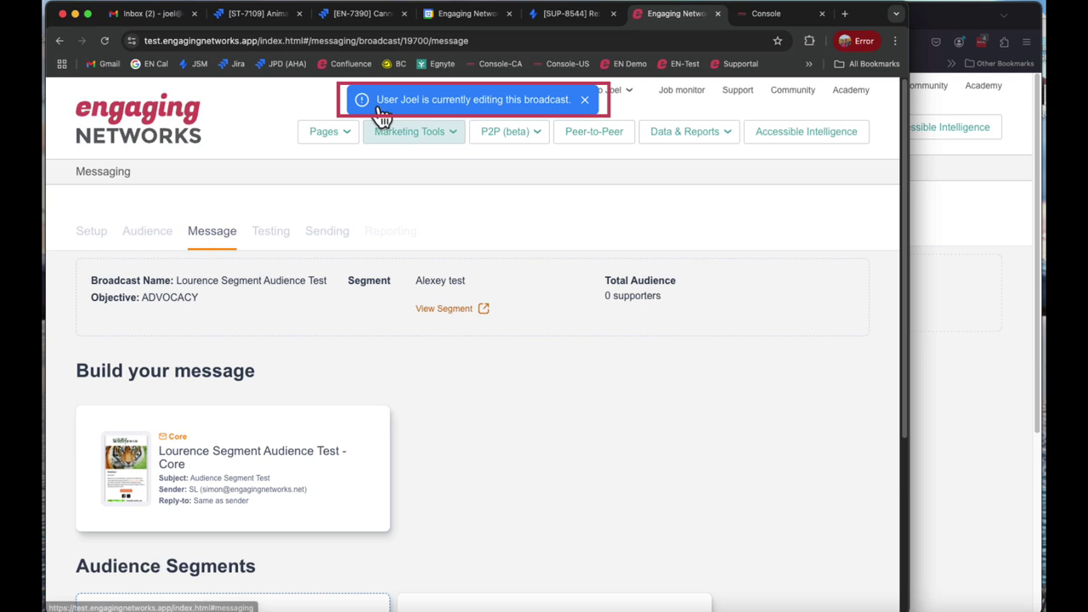